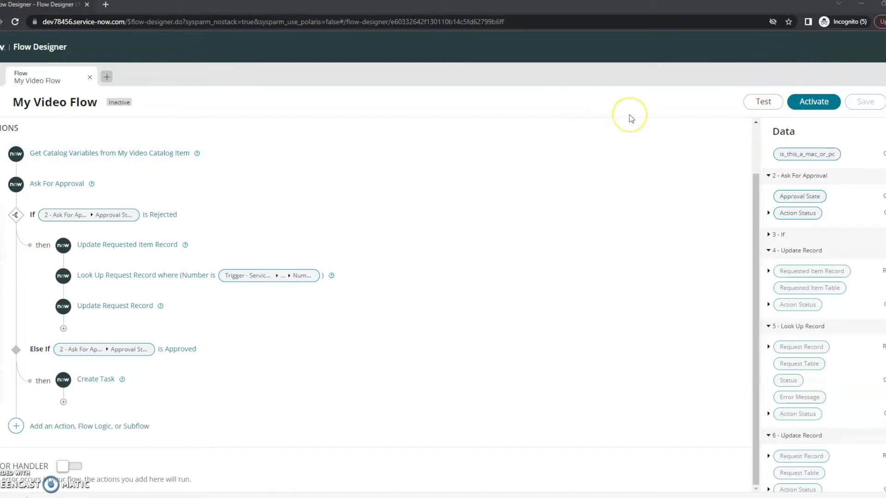
Activate My Video Flow and confirm the activation.
click(808, 104)
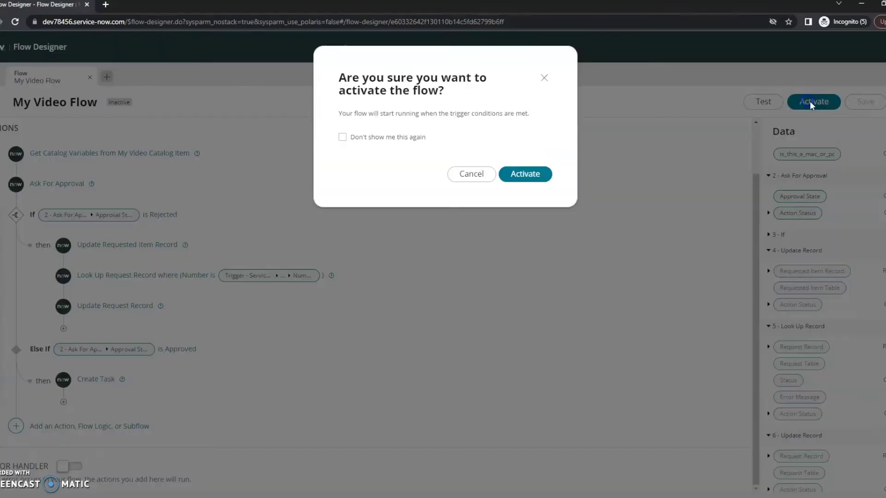
click(530, 174)
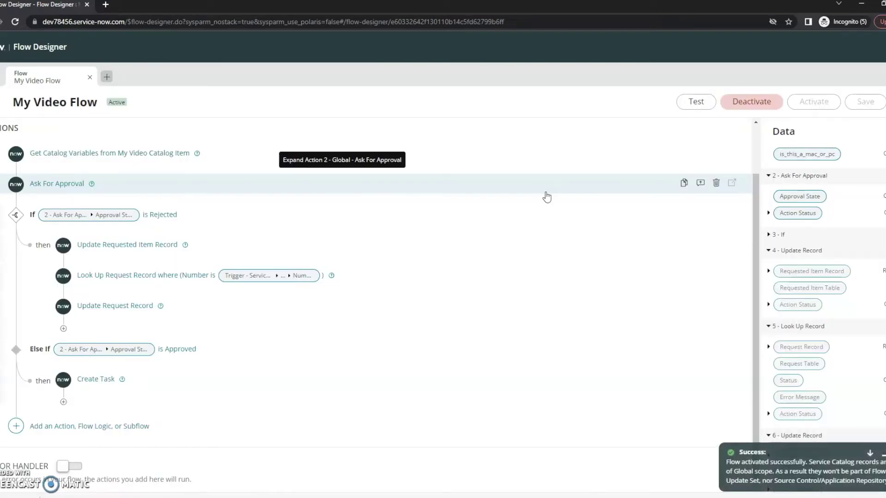
Expand the Get Catalog Variables step and review its fields, including is_this_a_mac_or_pc.
click(181, 154)
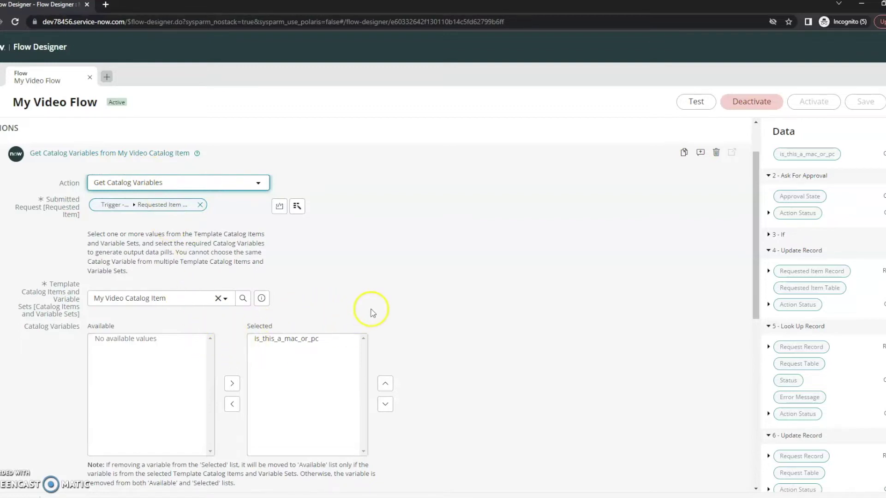
scroll(347, 311, down, 1)
scroll(347, 313, down, 4)
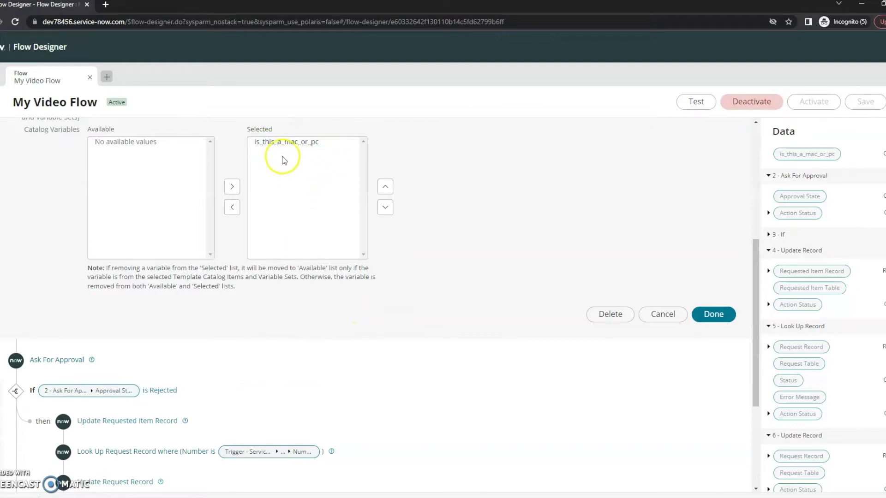
scroll(294, 243, up, 4)
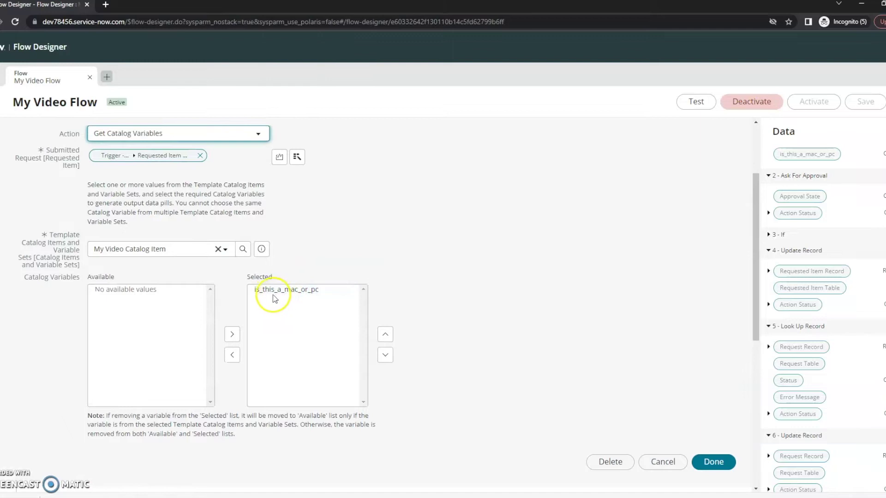
scroll(285, 367, down, 8)
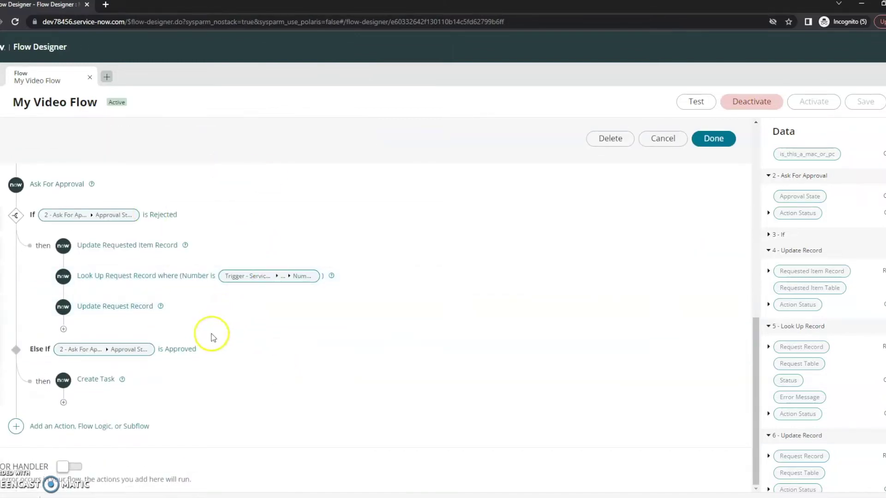
scroll(277, 377, up, 2)
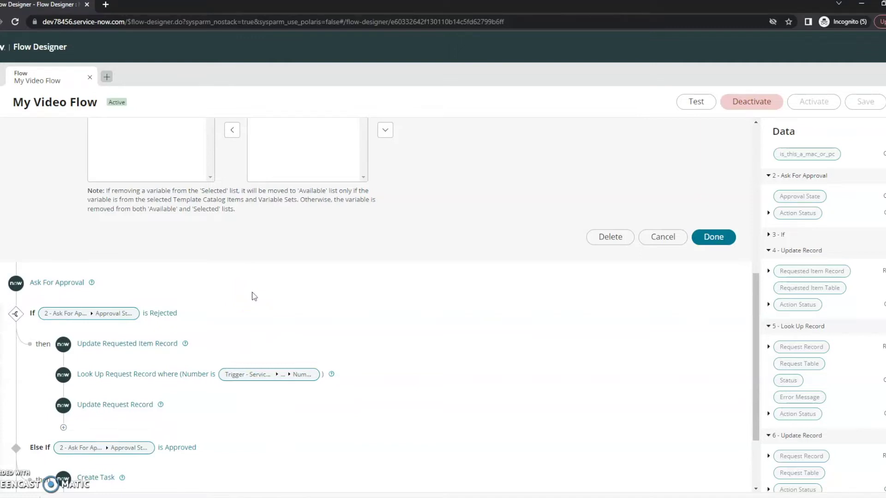
scroll(263, 280, up, 5)
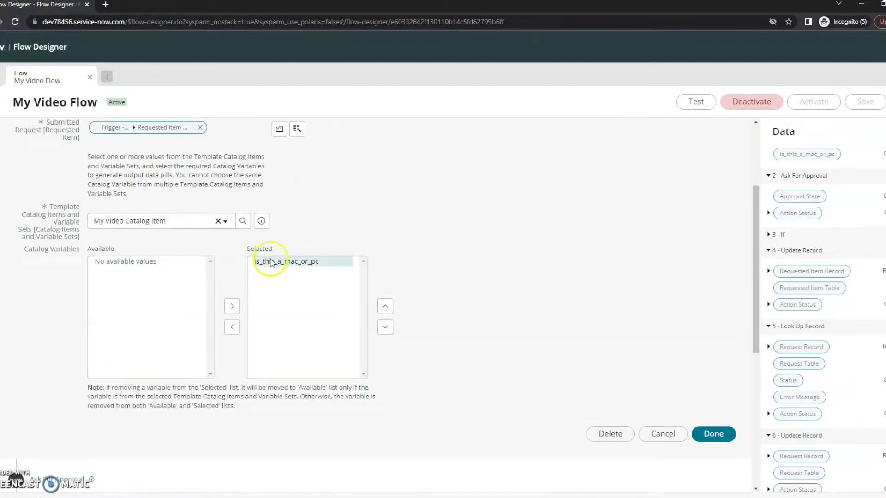
scroll(267, 263, up, 1)
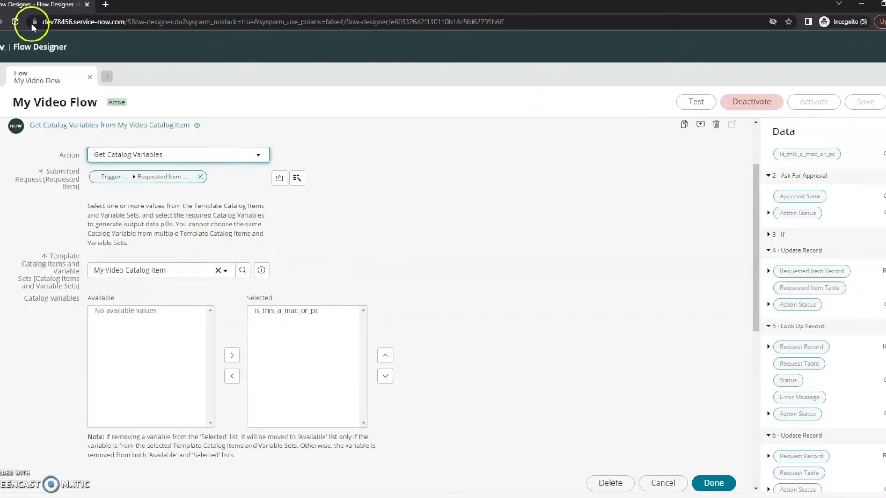
Filter the navigator for 'maintain' and open My Video Catalog Item from Service Catalog > Maintain Items.
click(15, 22)
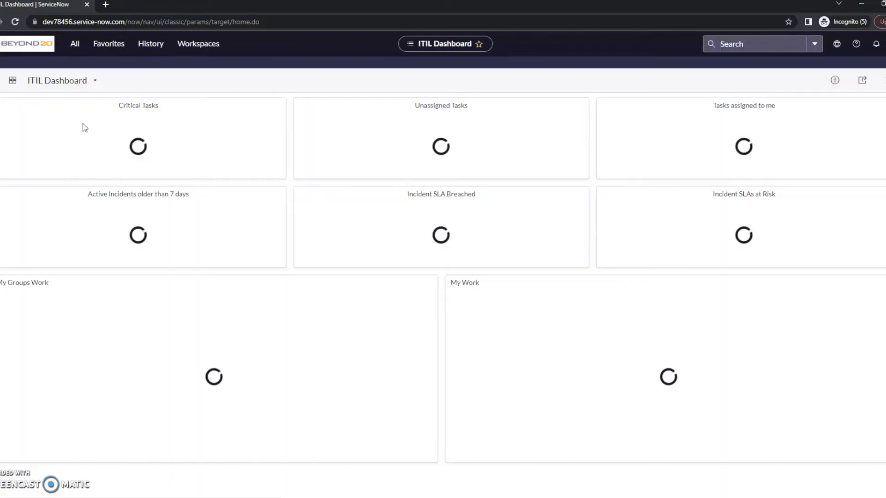
click(74, 44)
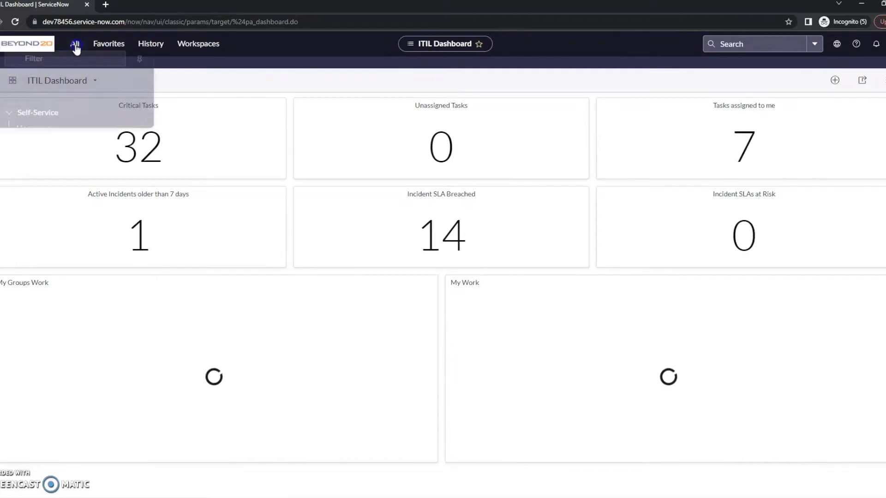
click(64, 68)
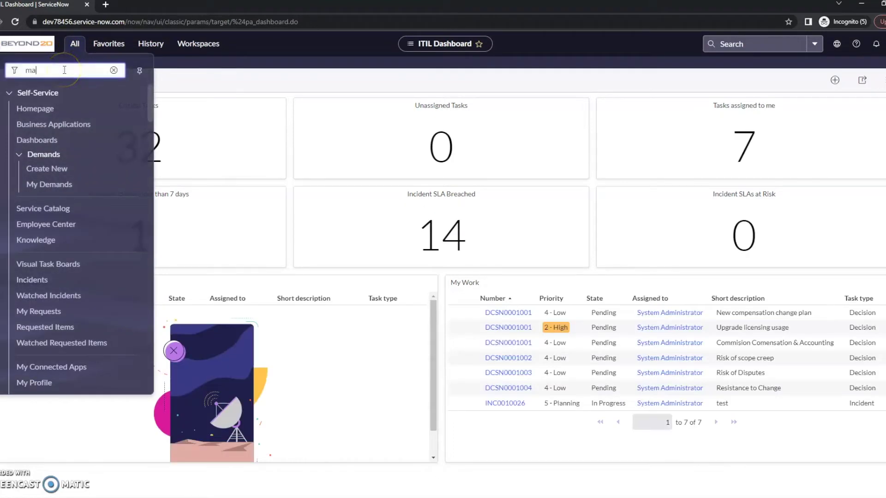
text(maintain)
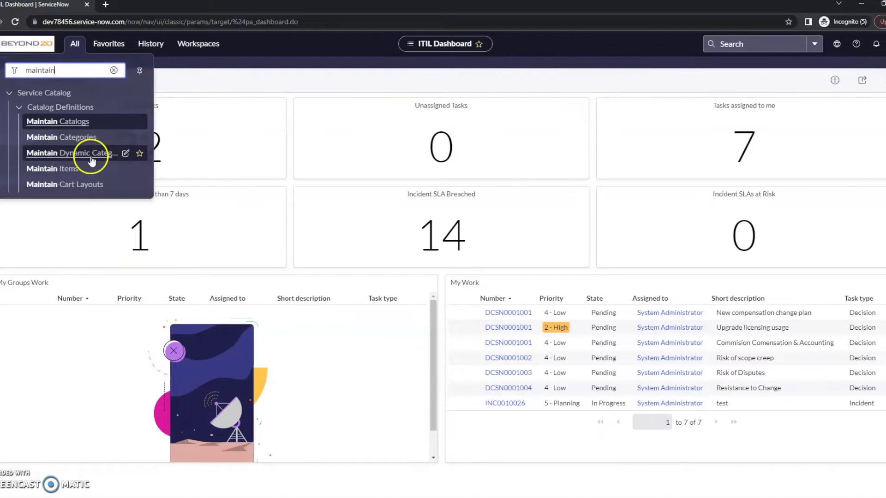
click(81, 168)
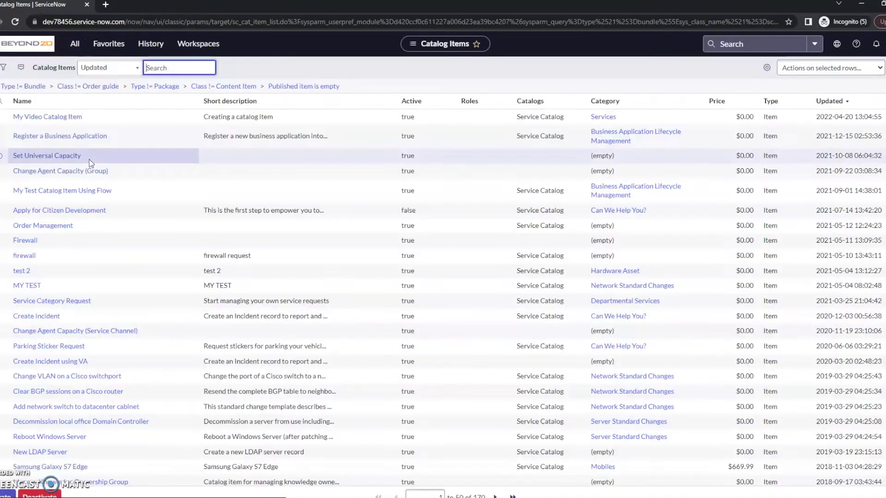
click(62, 118)
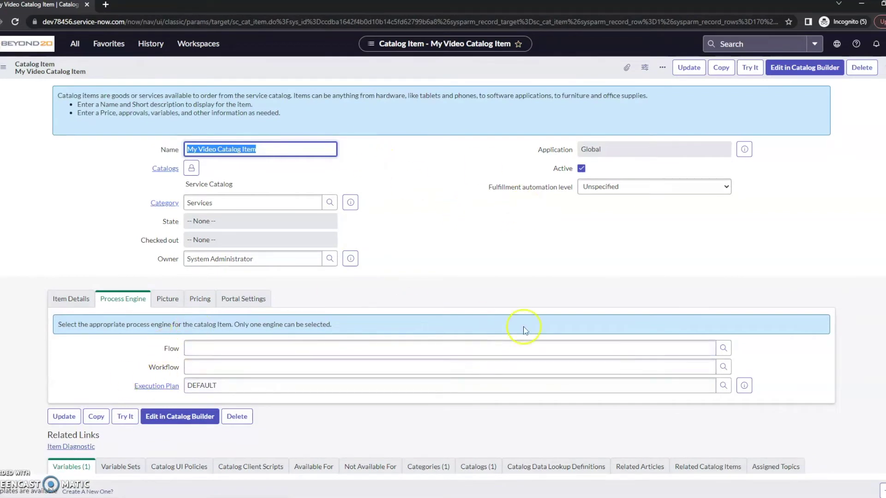
Set My Video Catalog Item's flow to My Video Flow and save the item.
click(724, 347)
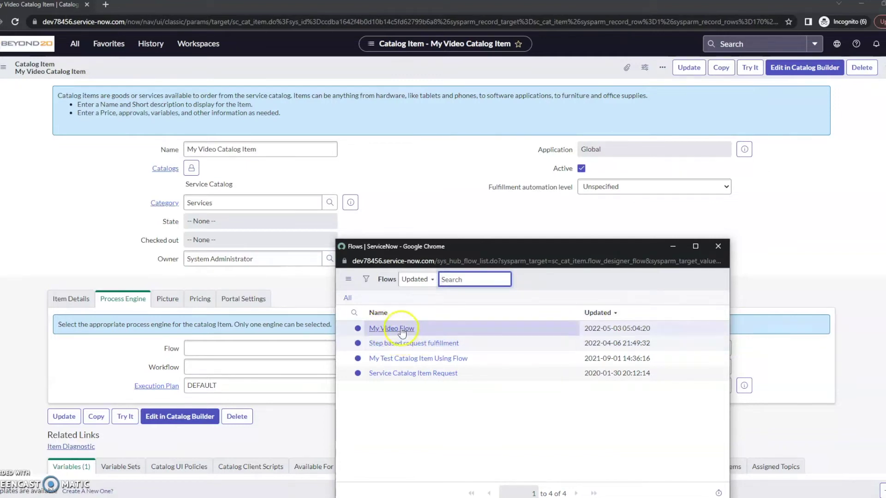
click(377, 329)
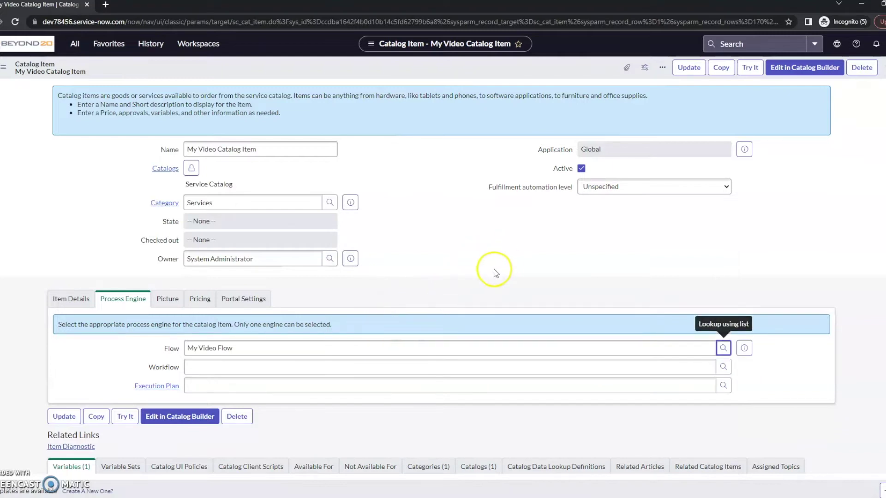
right_click(549, 74)
click(565, 80)
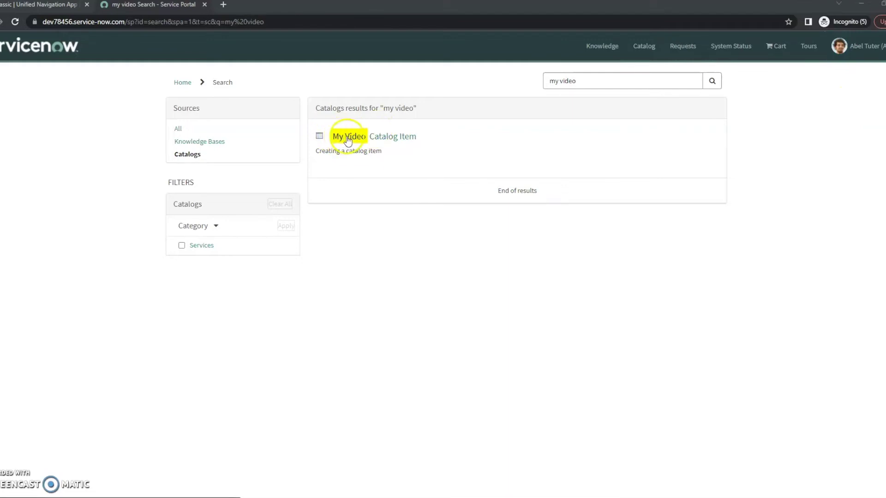
Order My Video Catalog Item with PC selected and check out.
click(387, 136)
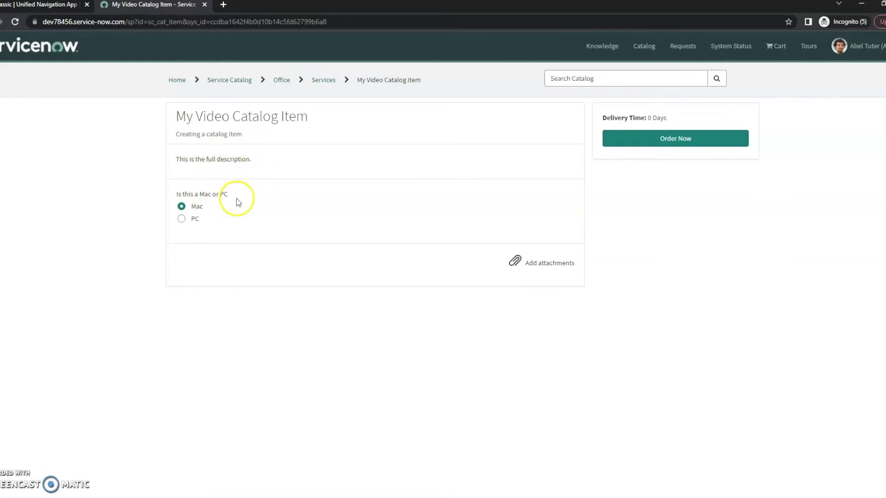
click(182, 222)
click(687, 138)
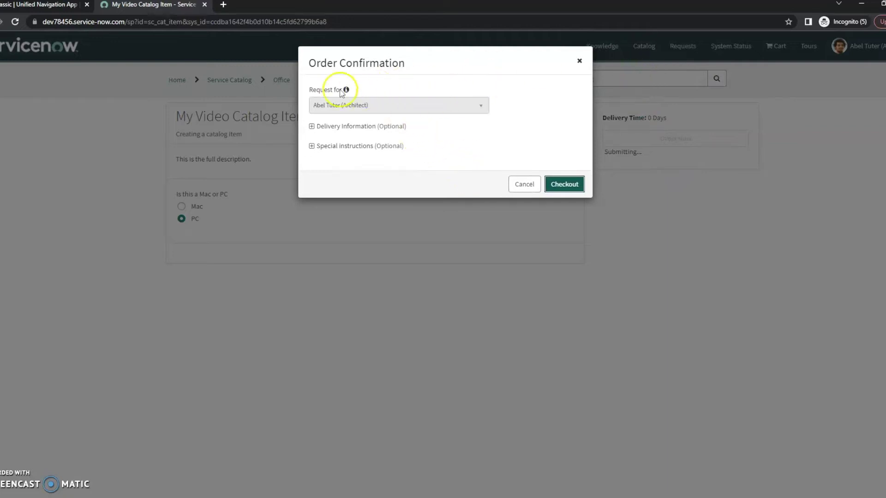
click(567, 189)
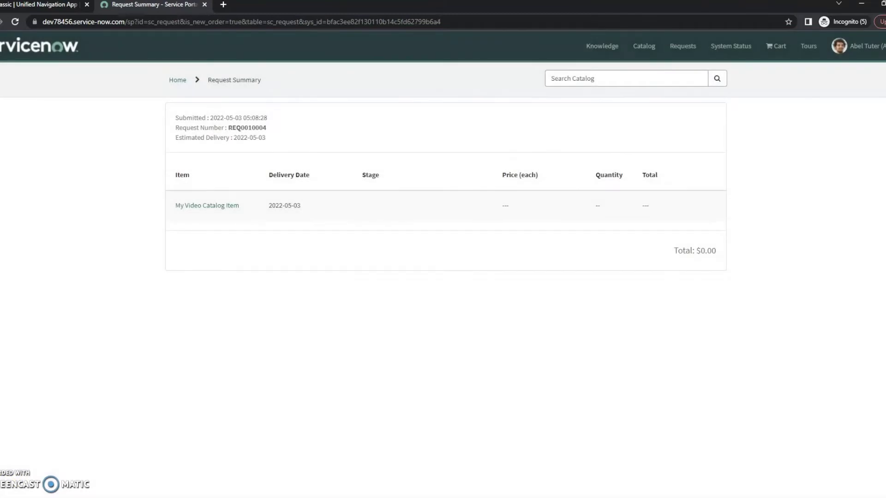
Open RITM0010004 from the new request and check that its Approvers list is empty.
key(ctrl+shift+Tab)
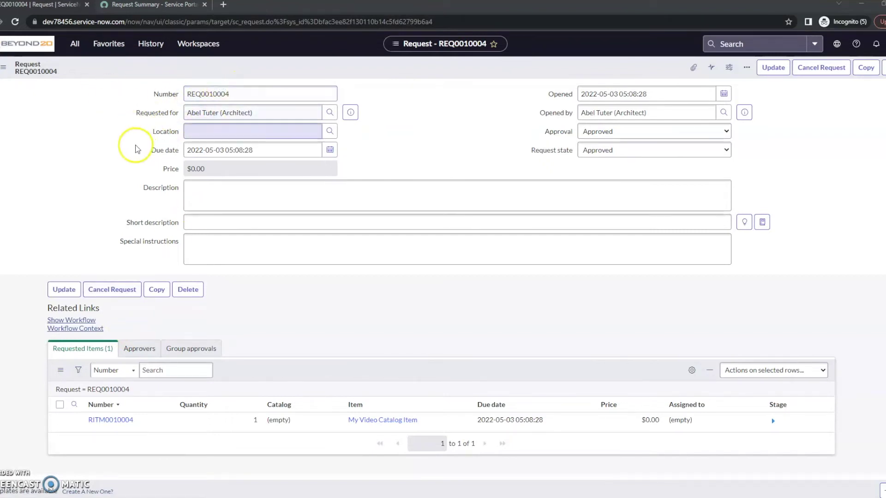
click(112, 420)
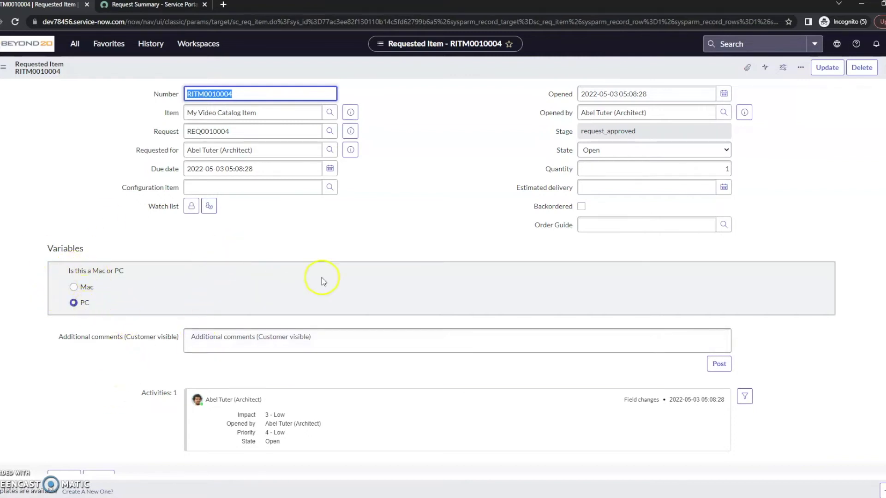
scroll(138, 359, down, 3)
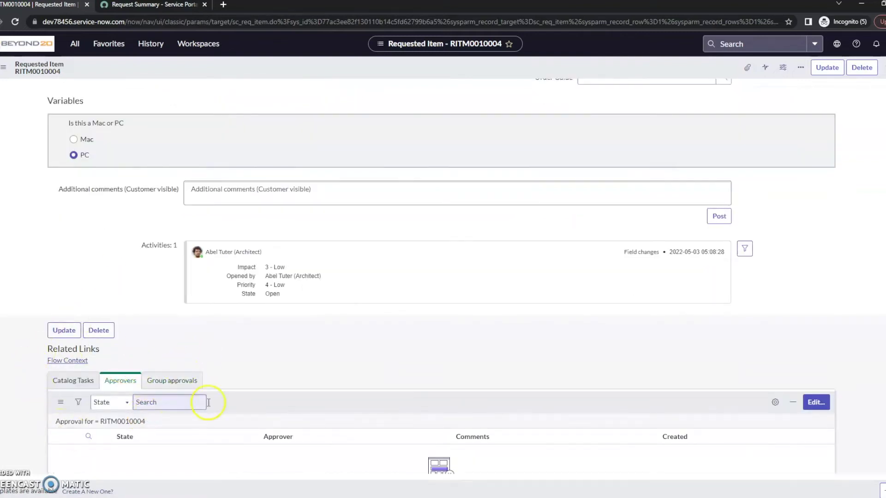
scroll(375, 407, down, 2)
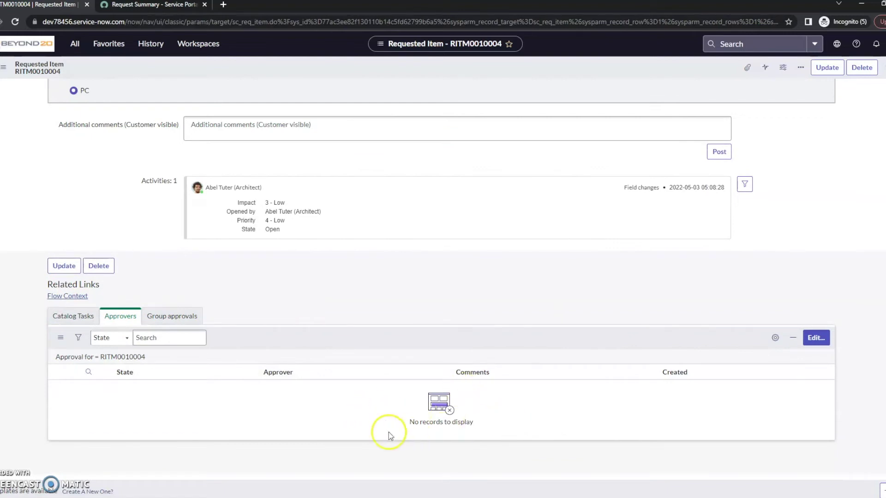
scroll(300, 428, up, 4)
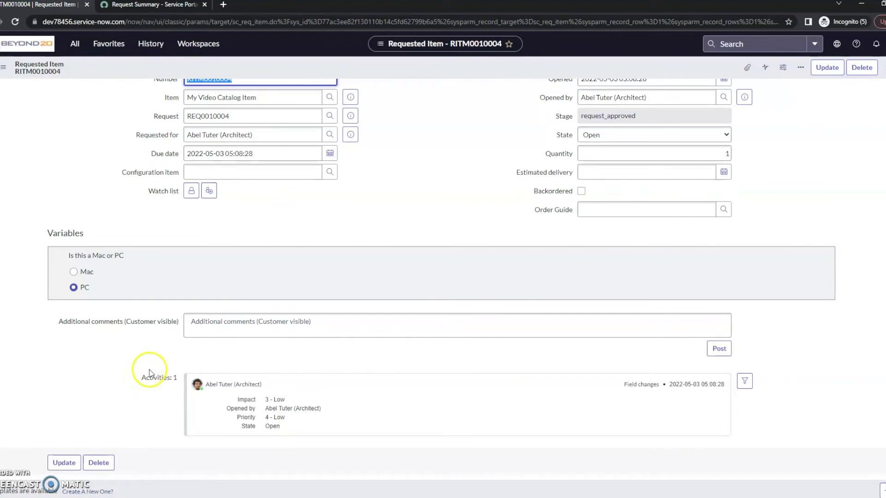
scroll(199, 328, up, 1)
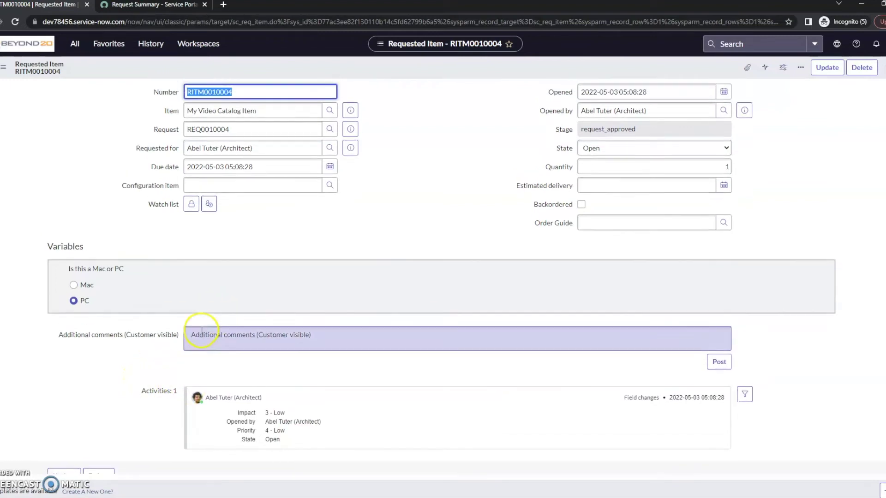
Return to parent request REQ0010004 and preview the requester's details.
click(1, 73)
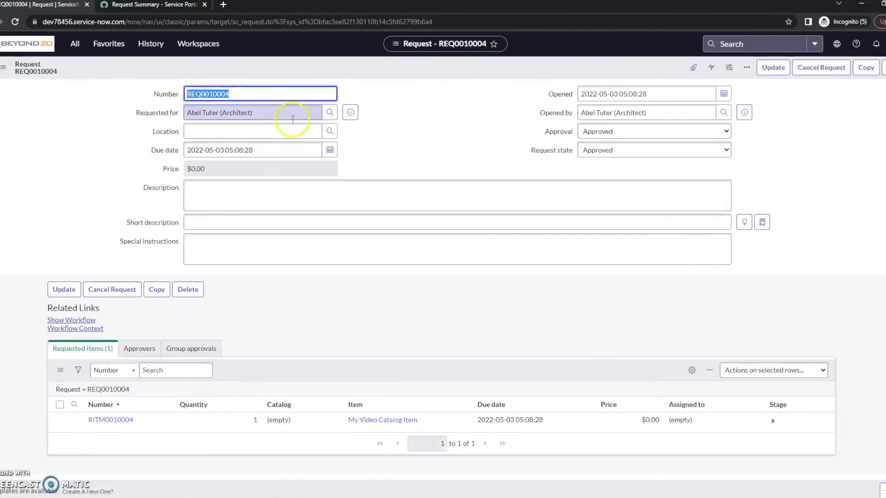
click(351, 113)
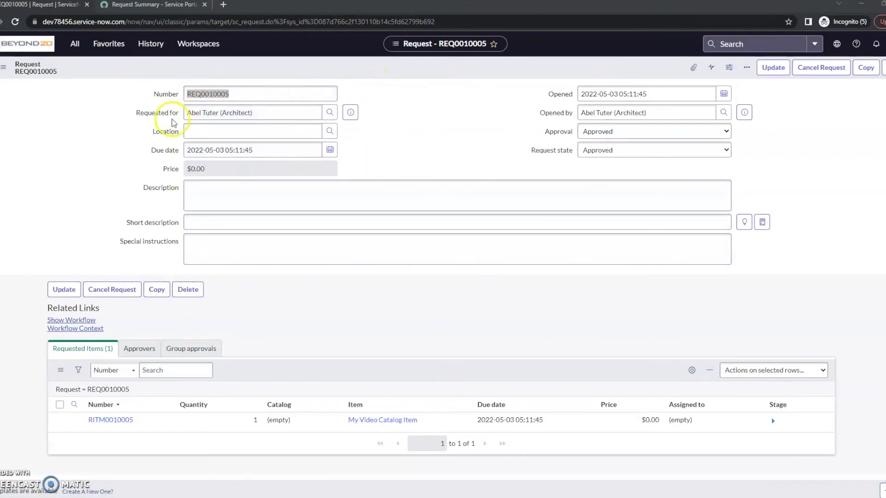
Preview and close the requester details, then open requested item RITM0010005.
click(350, 112)
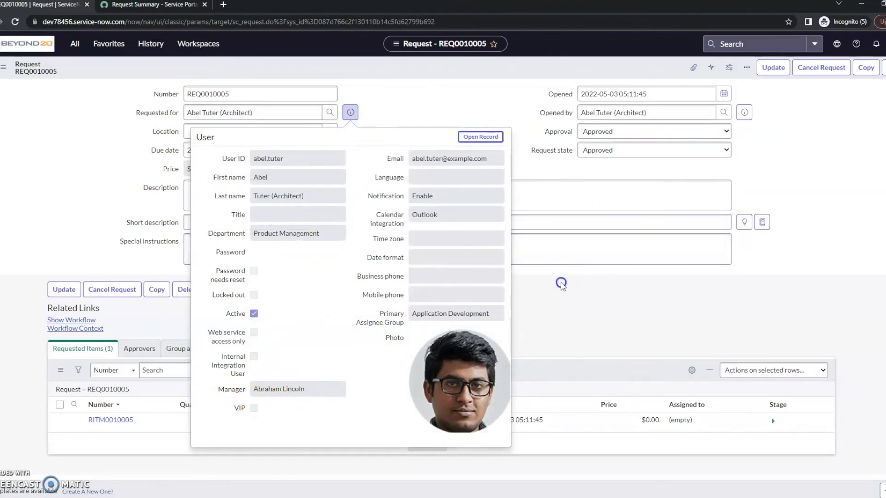
click(509, 283)
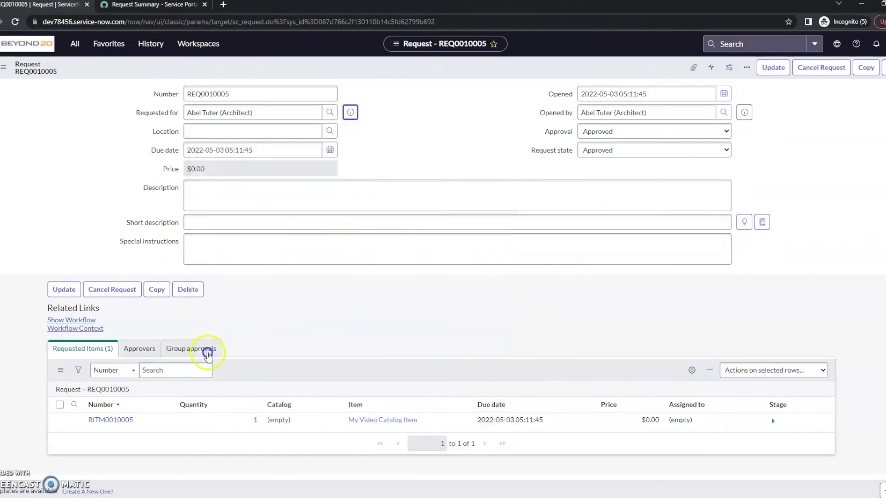
click(107, 421)
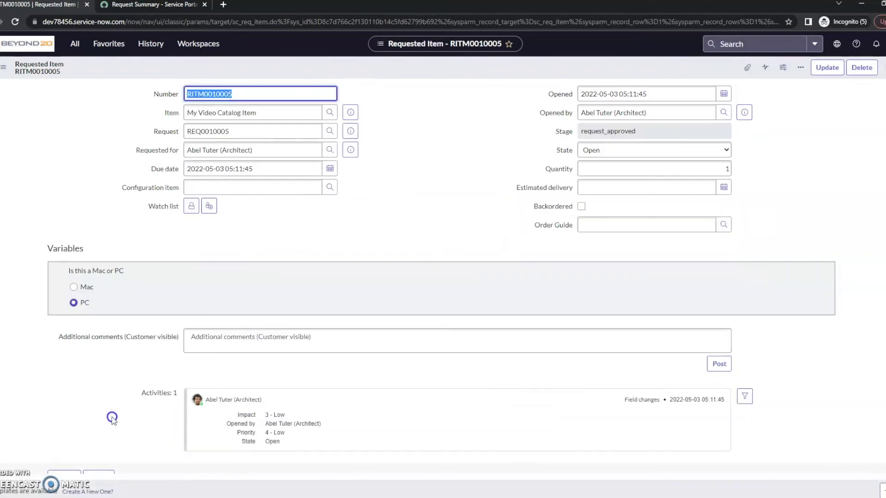
Change RITM0010005's approval state from Requested to Approved in the Approvers list.
scroll(113, 417, down, 4)
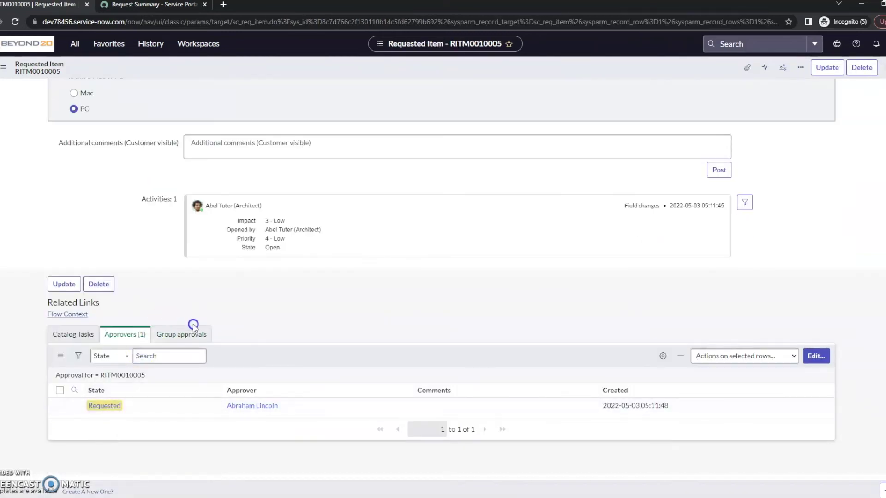
click(168, 408)
click(136, 409)
click(134, 416)
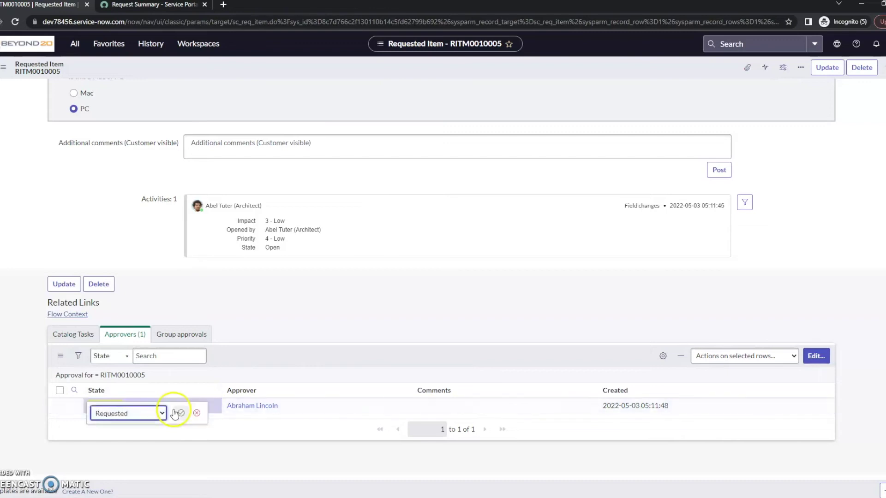
click(162, 414)
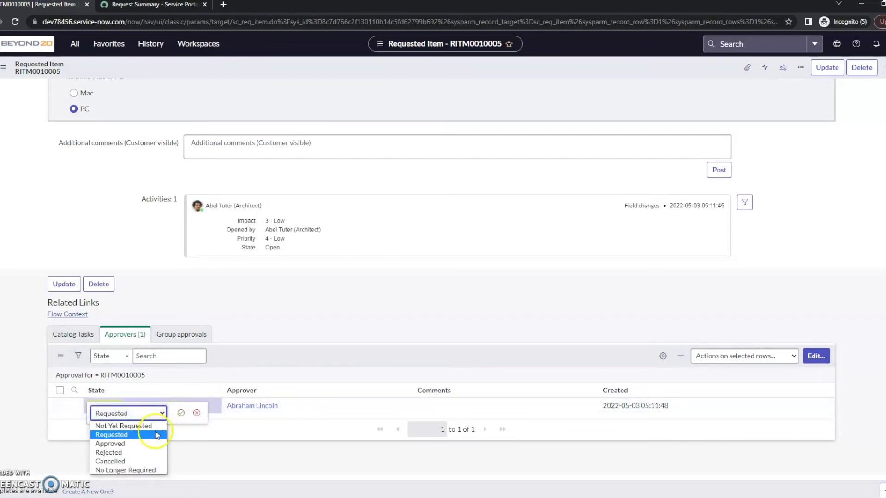
click(149, 444)
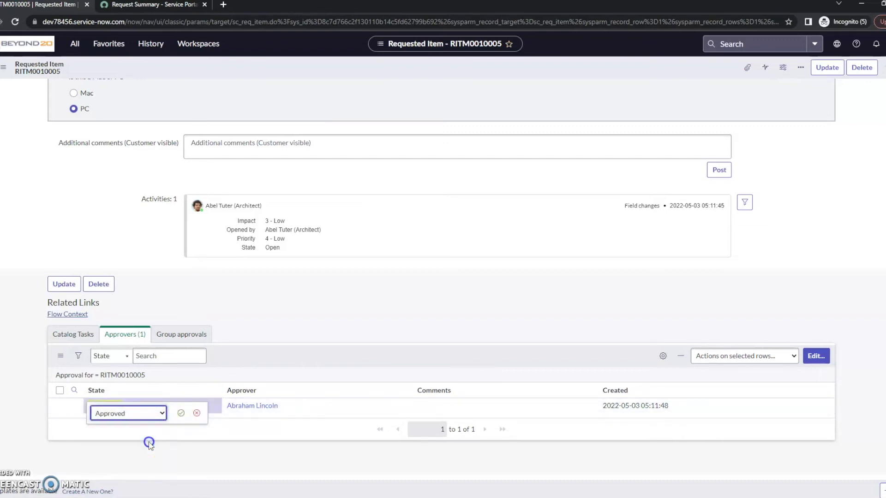
click(179, 414)
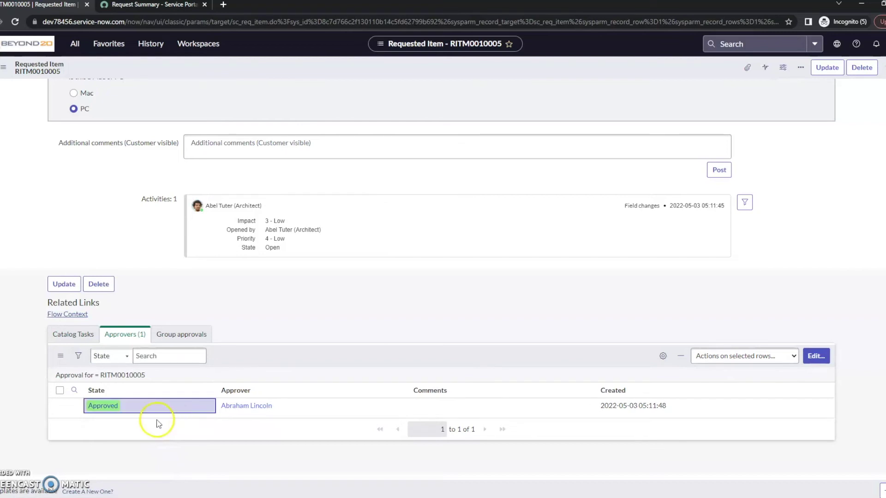
scroll(60, 235, up, 5)
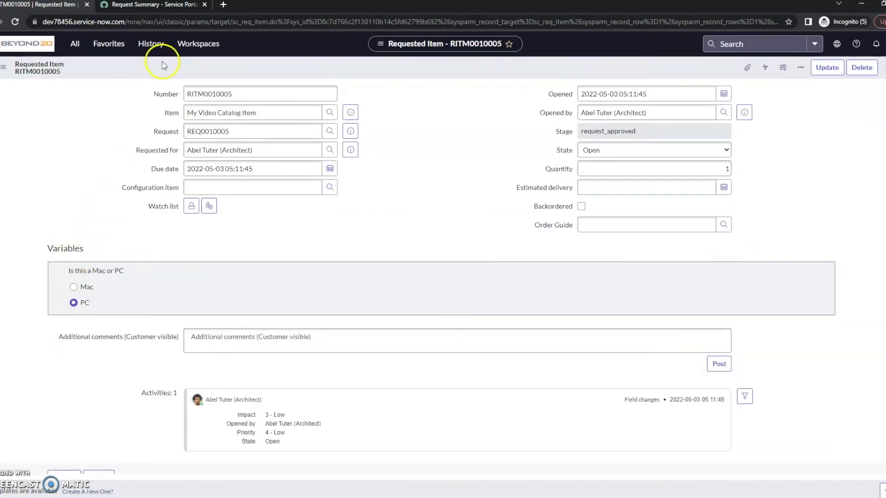
Save the RITM0010005 requested item record.
right_click(162, 62)
click(182, 70)
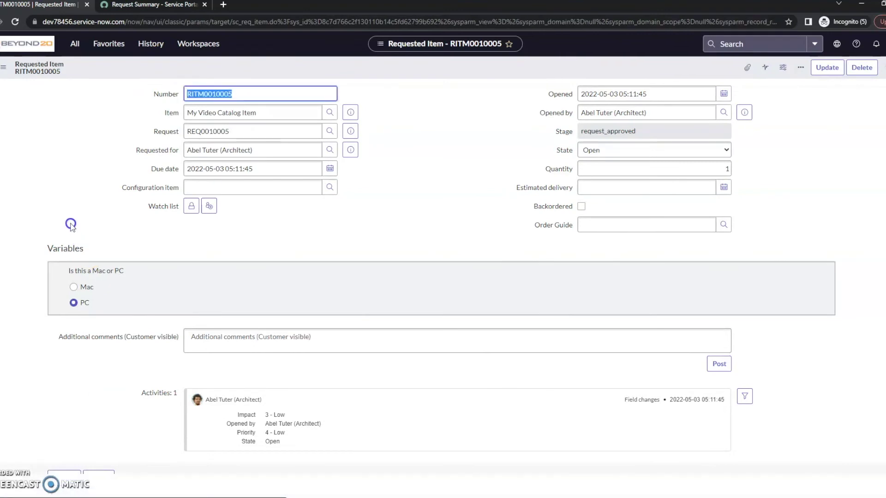
scroll(70, 224, down, 4)
scroll(76, 229, up, 4)
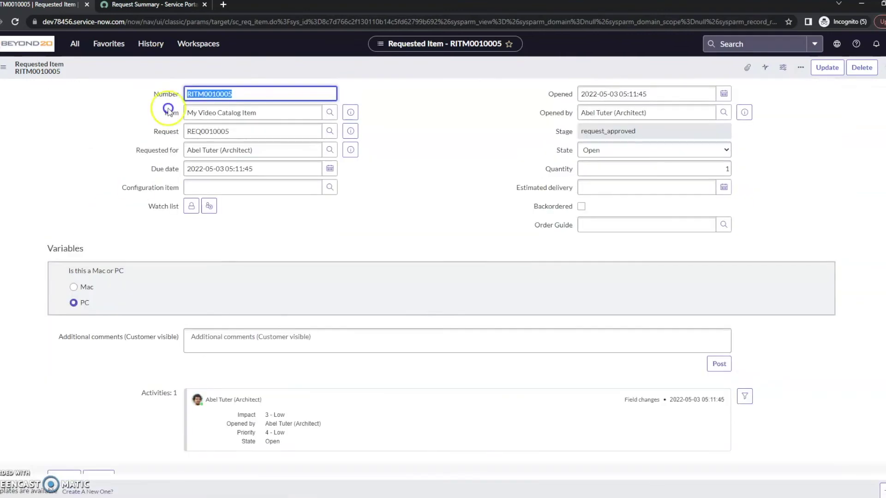
Reload RITM0010005 and show its Catalog Tasks list containing SCTASK0010002.
right_click(148, 70)
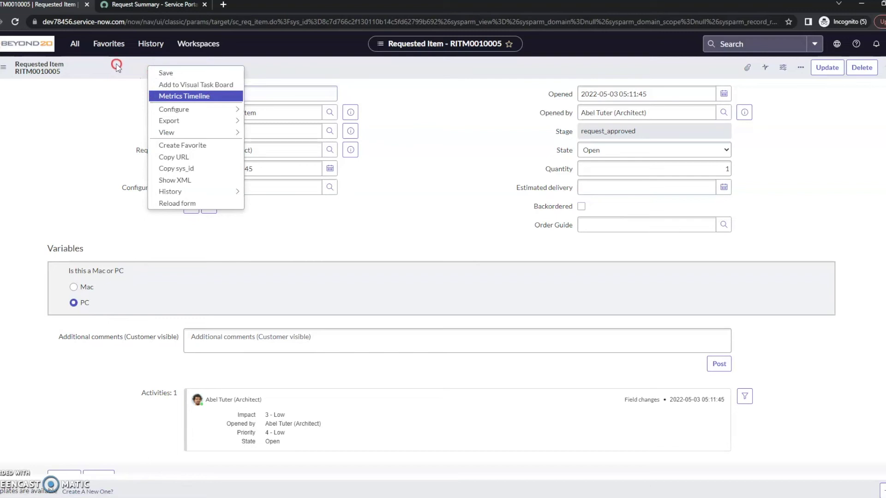
click(175, 202)
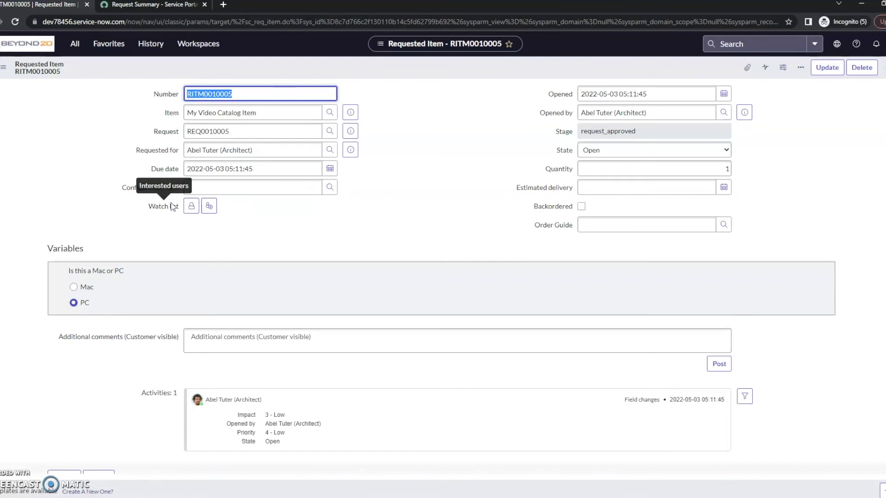
scroll(76, 338, down, 4)
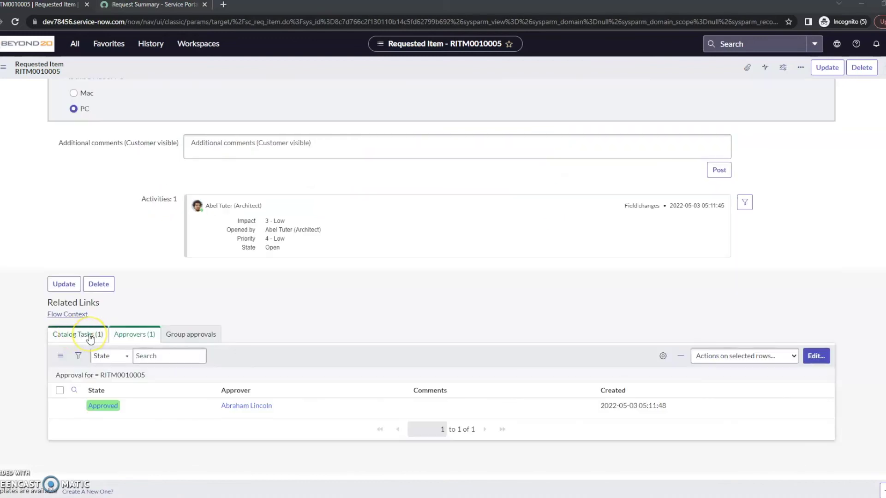
click(87, 340)
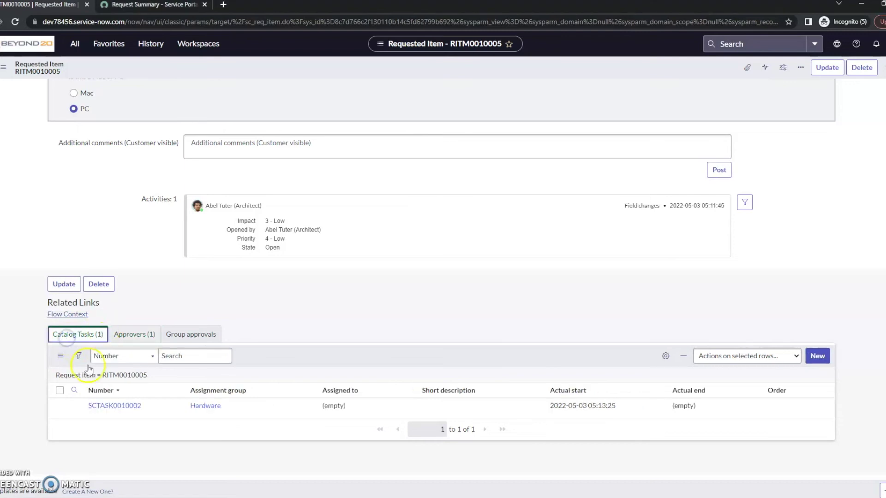
Review catalog task SCTASK0010002, then go back to the REQ0010006 Request Summary tab.
click(125, 408)
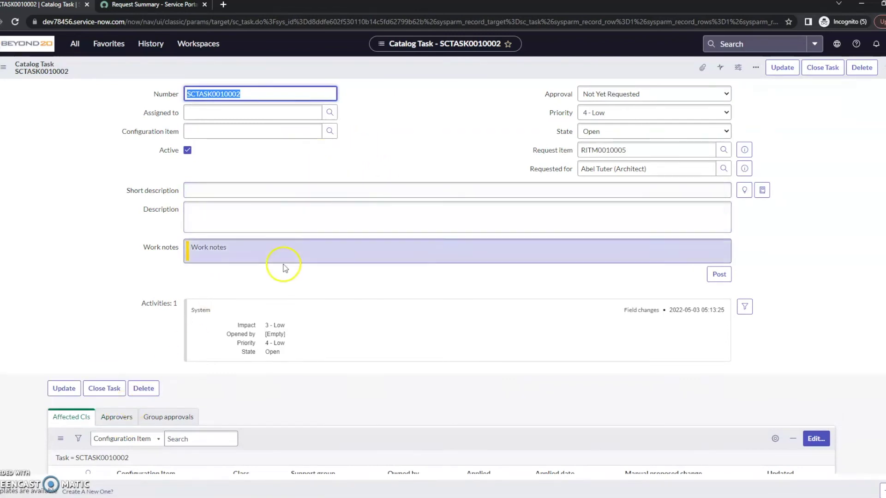
scroll(217, 270, down, 2)
scroll(277, 279, up, 2)
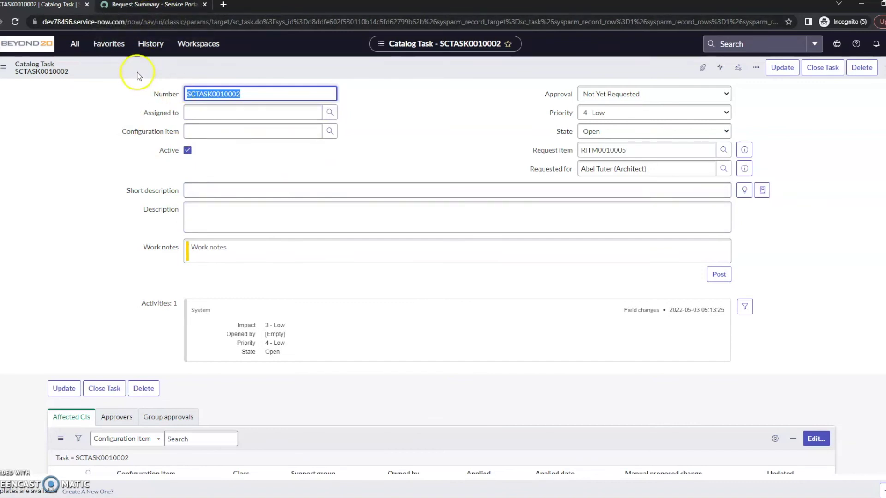
click(131, 5)
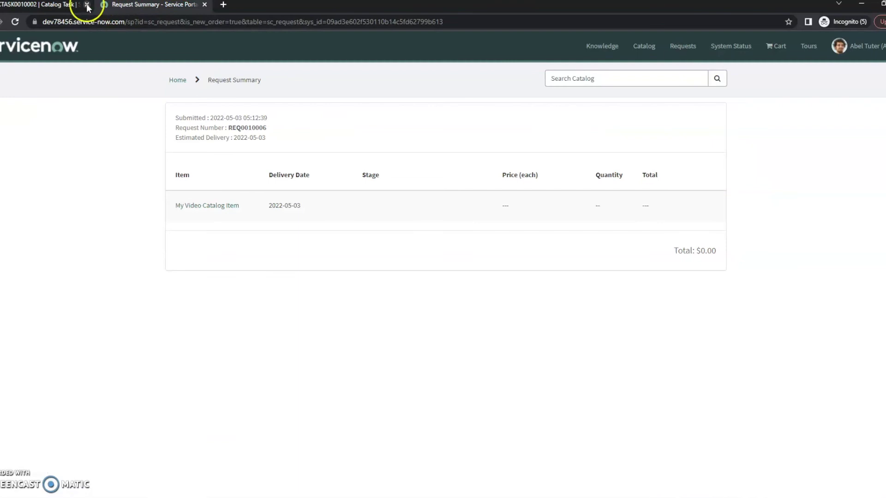
Search for REQ0010006 and open requested item RITM0010006 to see its pending approval.
click(70, 9)
click(756, 45)
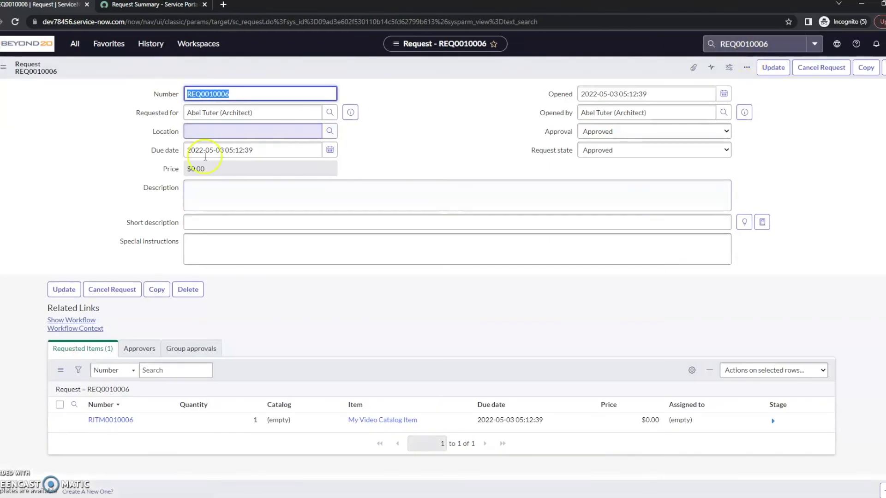
scroll(139, 350, down, 1)
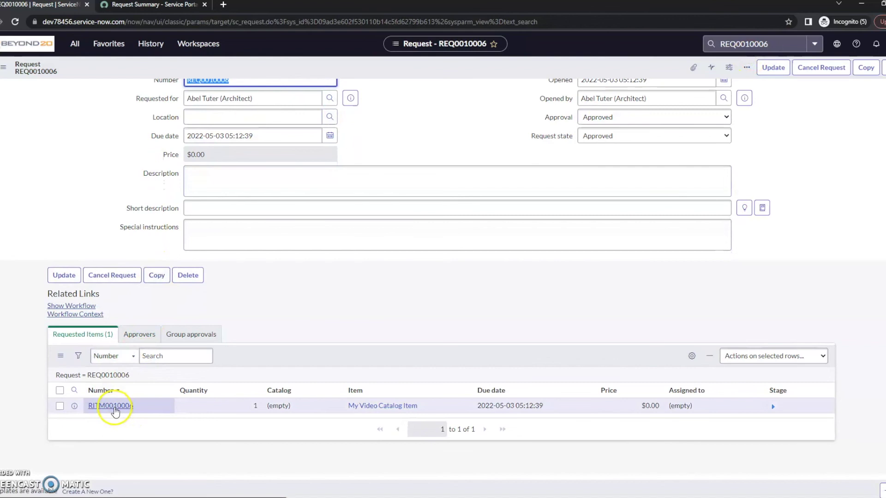
click(110, 406)
scroll(102, 339, down, 5)
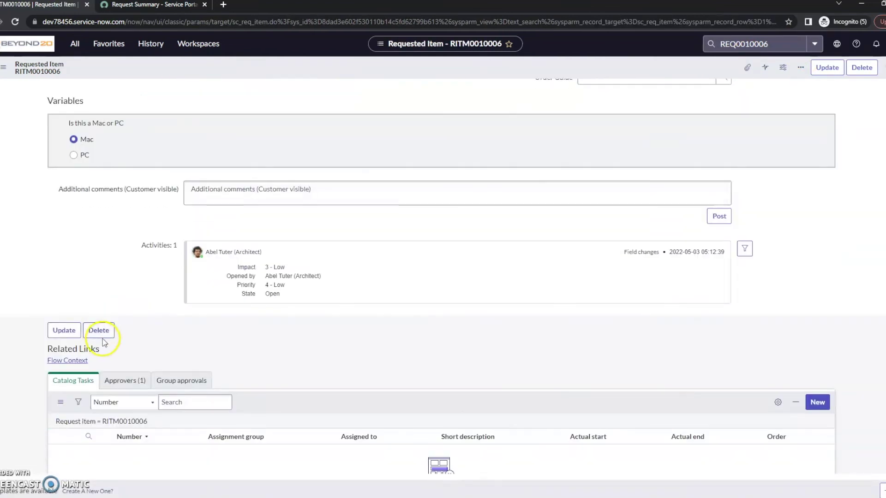
scroll(104, 344, down, 2)
Change RITM0010006's approval state from Requested to Rejected in the Approvers list and save.
click(118, 314)
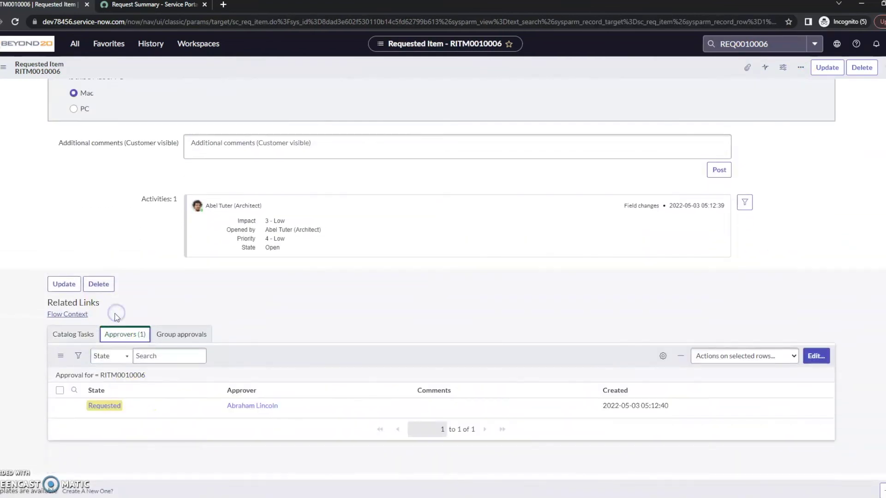
click(132, 407)
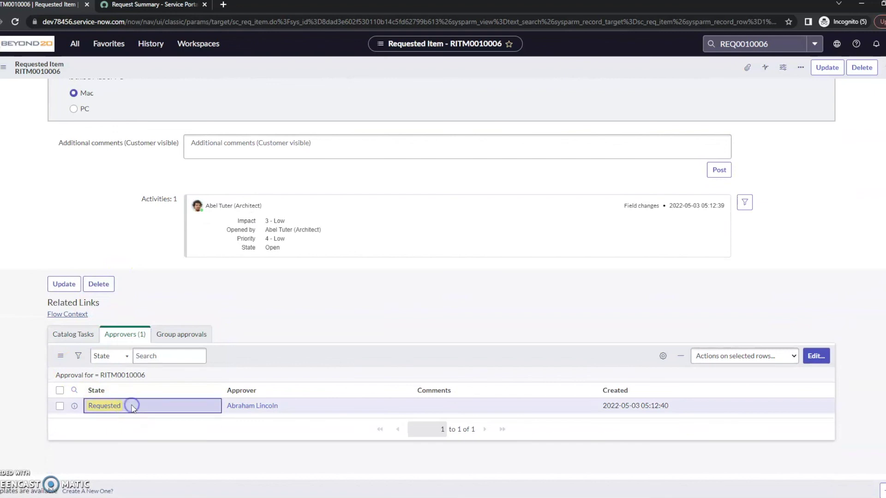
click(132, 407)
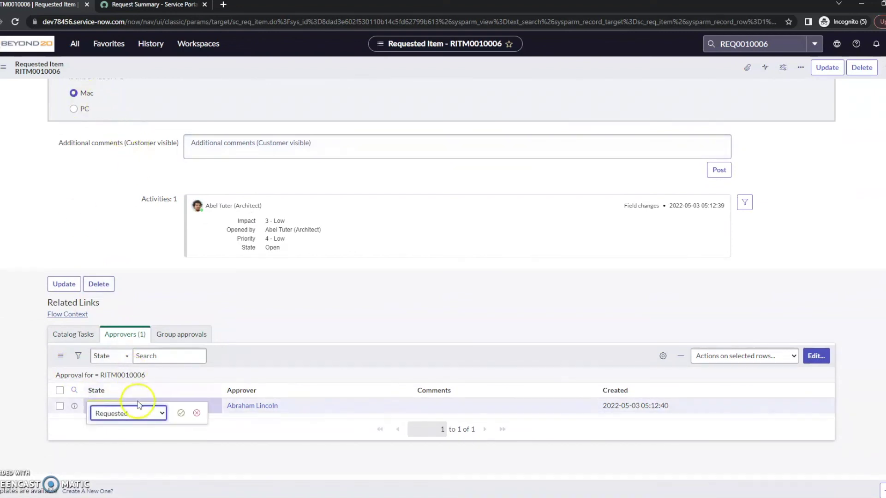
click(143, 414)
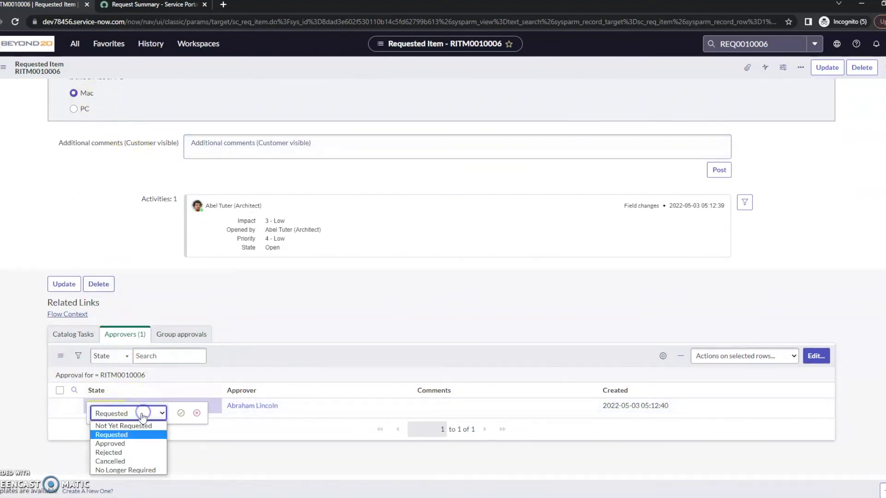
click(143, 452)
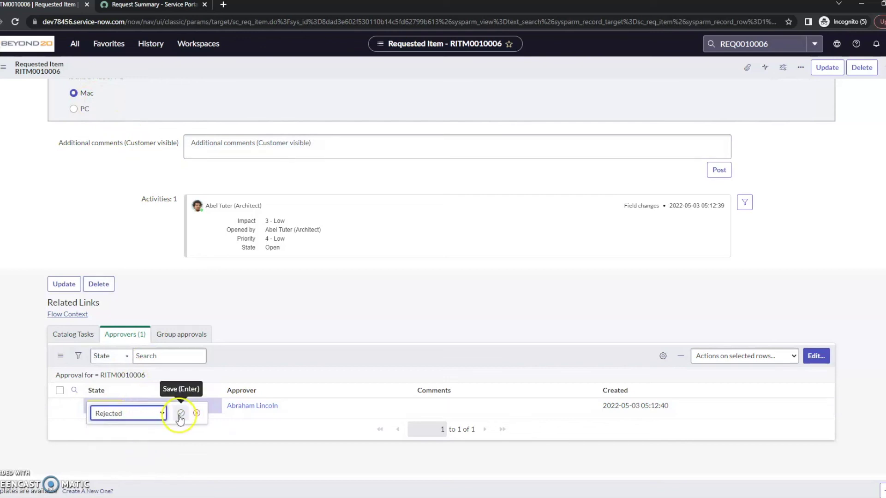
click(180, 414)
scroll(228, 379, up, 4)
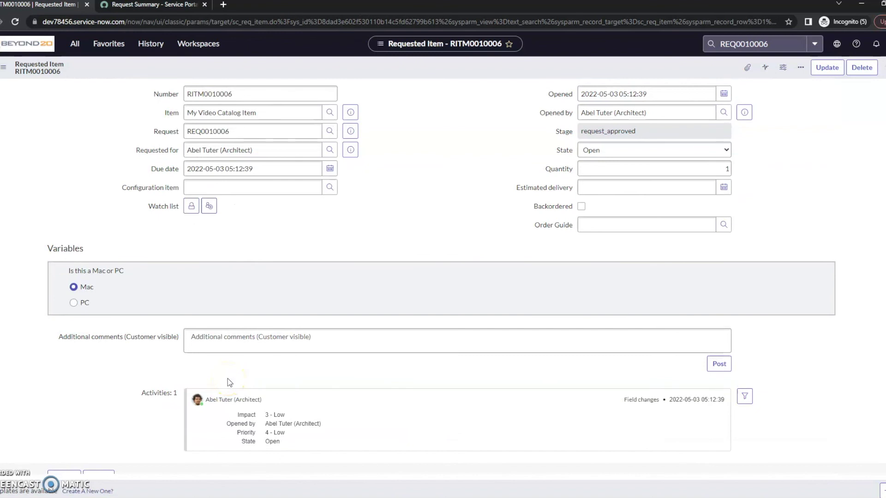
Save RITM0010006 and reload the form so its State shows Closed Complete.
scroll(217, 383, down, 4)
scroll(199, 392, up, 1)
scroll(129, 149, up, 3)
right_click(144, 60)
click(156, 66)
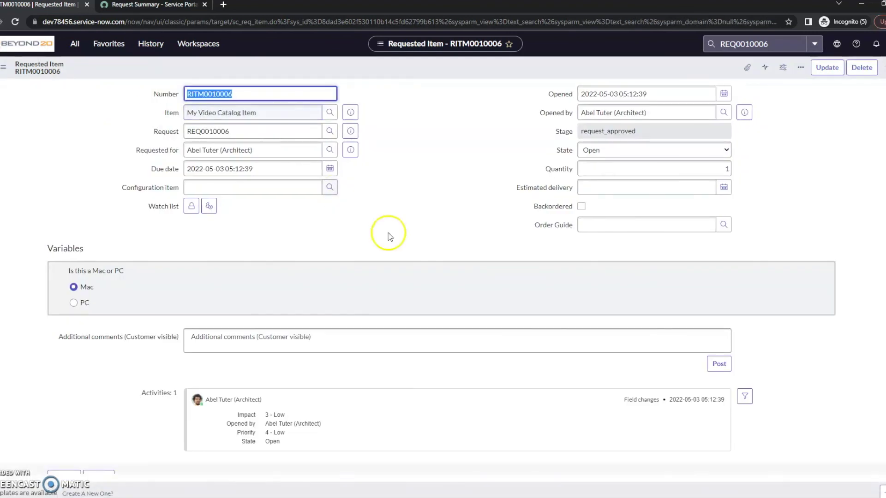
scroll(401, 240, down, 4)
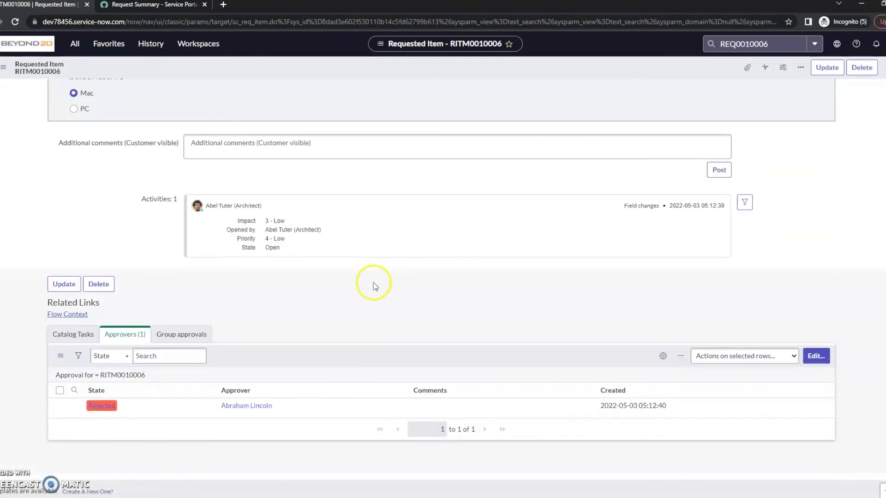
scroll(399, 243, up, 4)
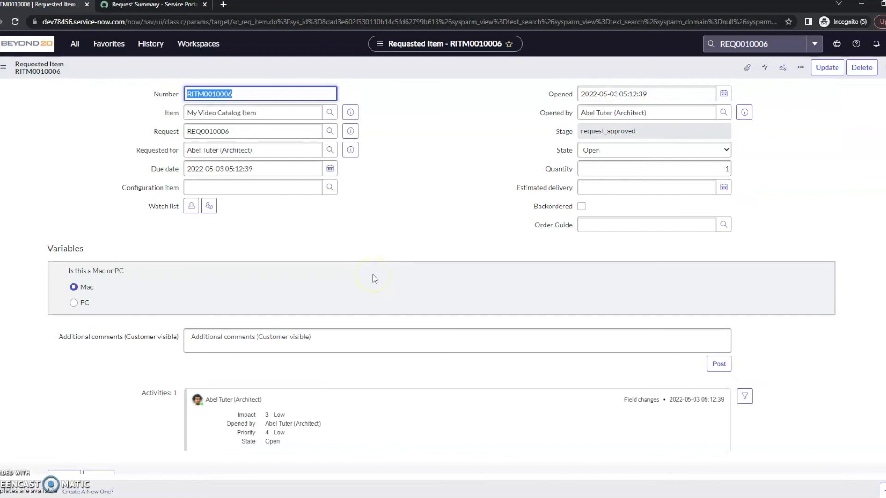
right_click(141, 75)
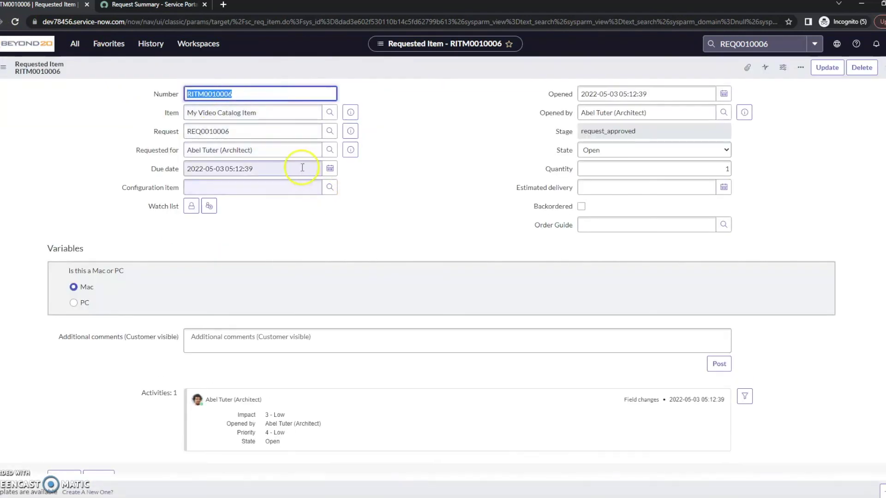
scroll(328, 199, down, 4)
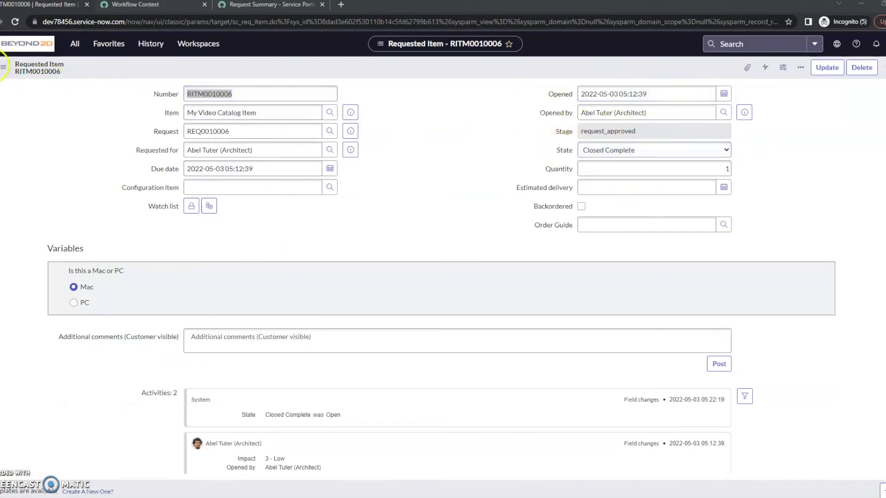
Open parent request REQ0010006 and check its Request state is Closed Cancelled.
click(3, 67)
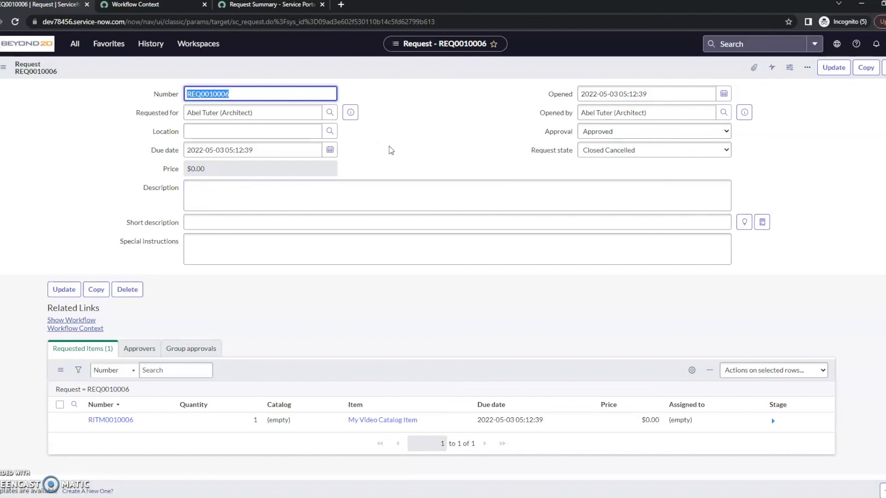
click(220, 128)
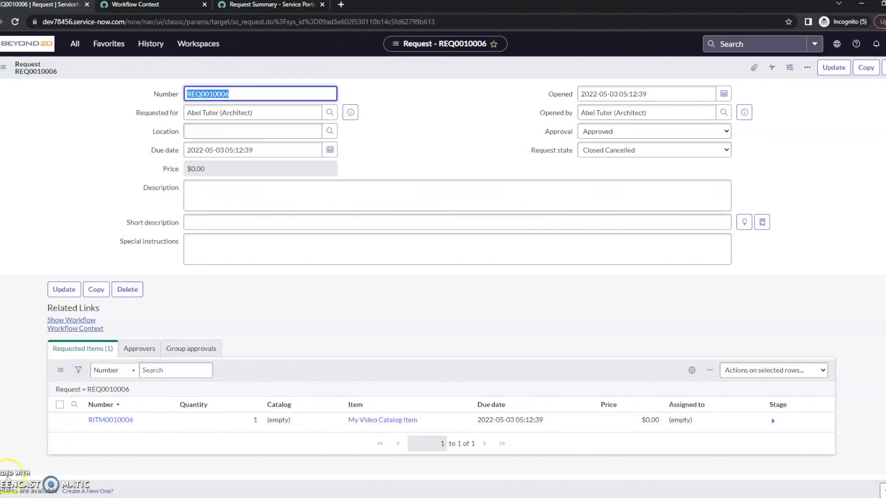